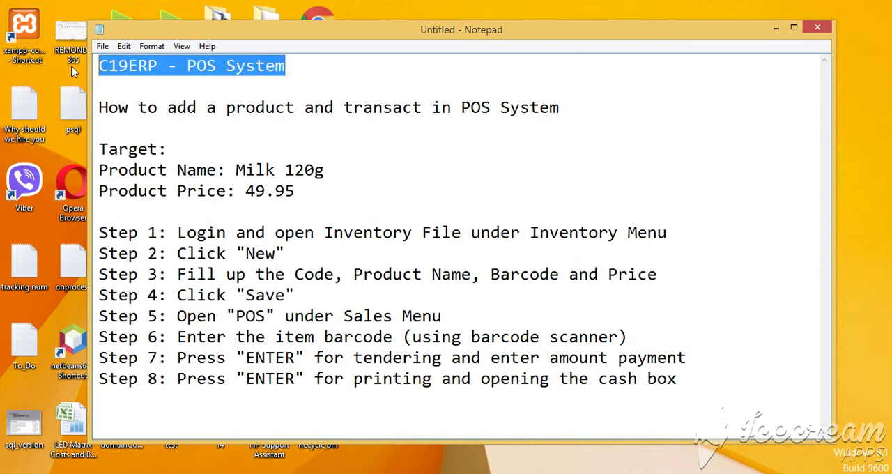
- Highlight the notes' heading, the target product Milk 120g and its price 49.95
{"action": "left_click_drag", "start_coordinate": [577, 109], "coordinate": [94, 111]}
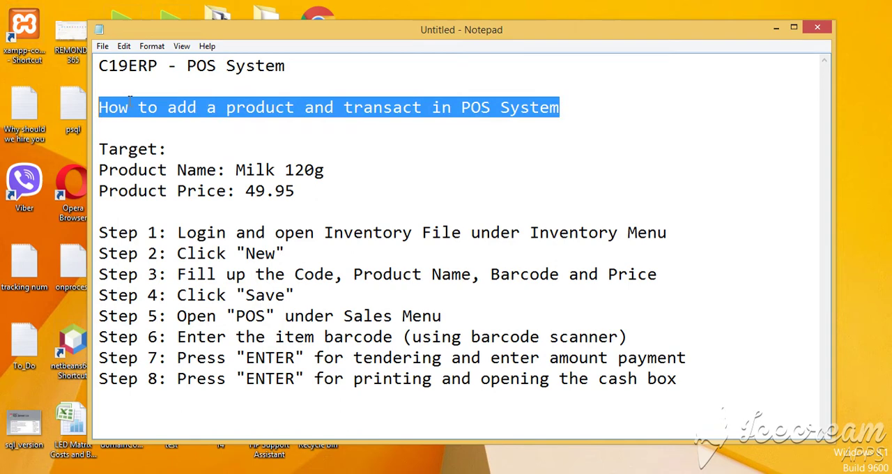
{"action": "left_click", "coordinate": [564, 105]}
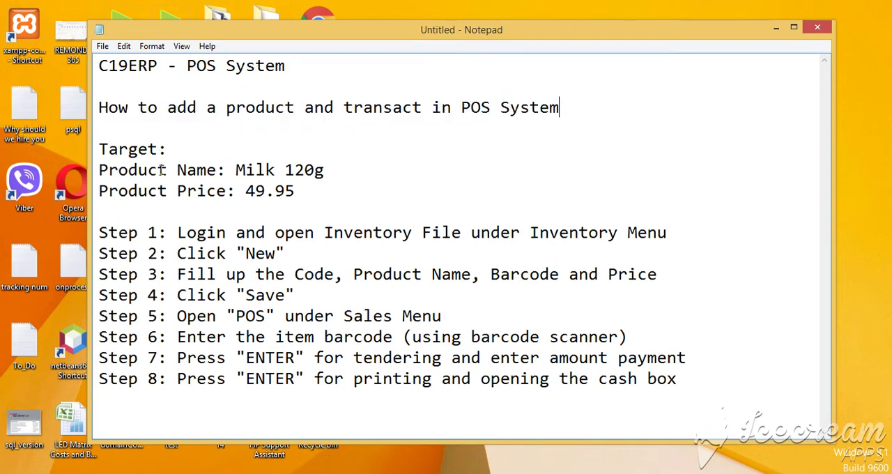
{"action": "left_click_drag", "start_coordinate": [236, 170], "coordinate": [326, 170]}
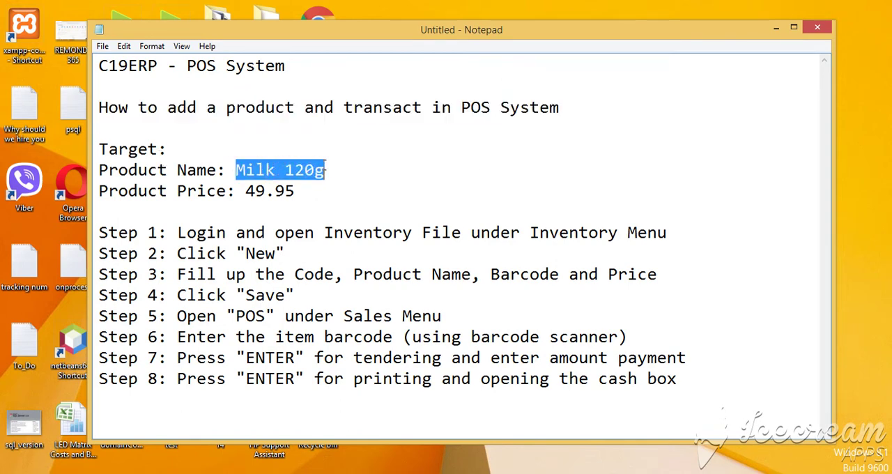
{"action": "left_click_drag", "start_coordinate": [244, 190], "coordinate": [296, 191]}
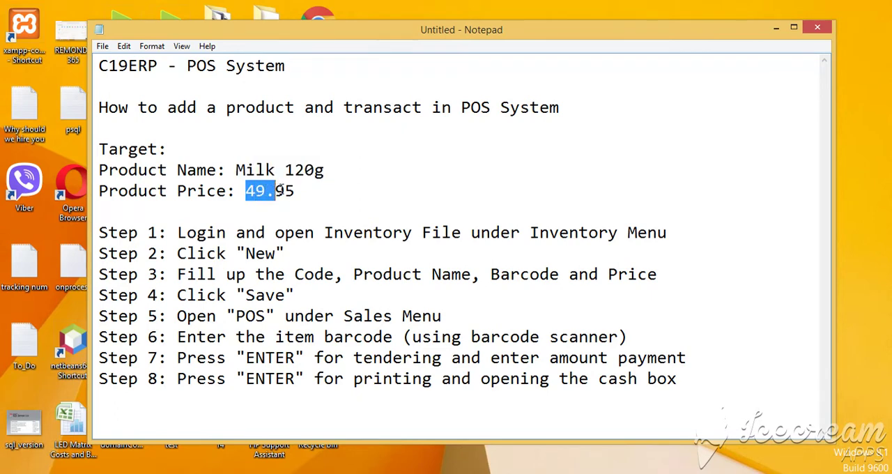
{"action": "left_click", "coordinate": [325, 200]}
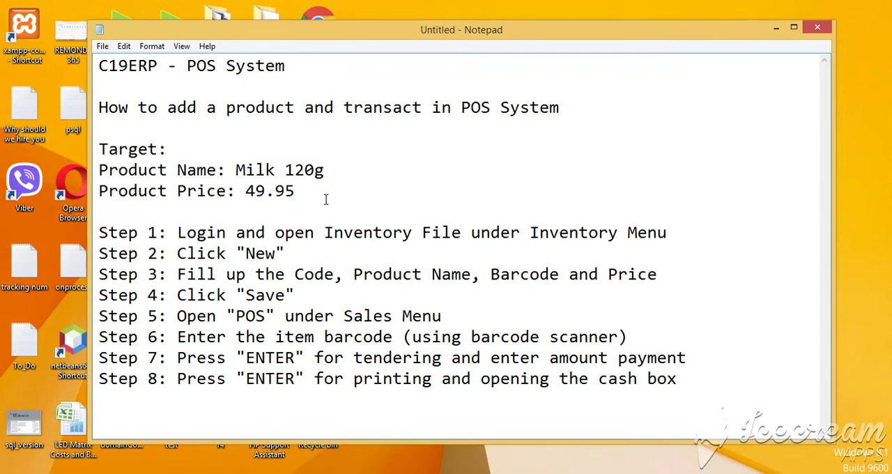
- Highlight the Step 1 through Step 4 instructions in the notes
{"action": "left_click_drag", "start_coordinate": [179, 233], "coordinate": [670, 233]}
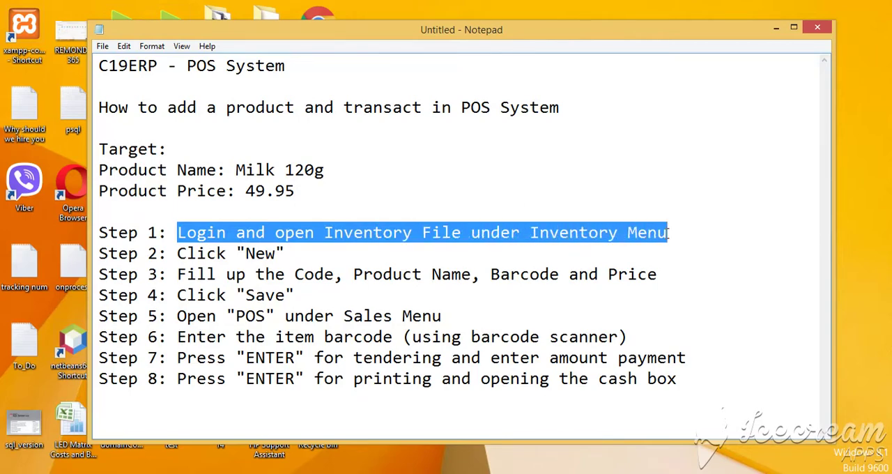
{"action": "left_click", "coordinate": [295, 258]}
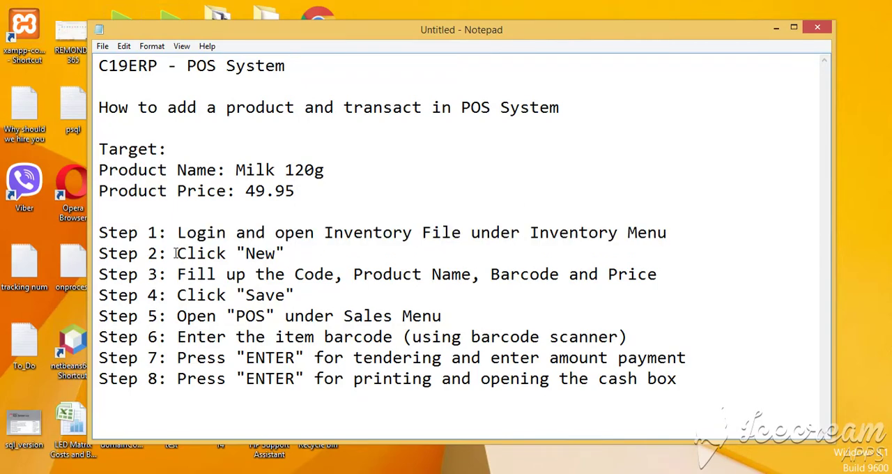
{"action": "left_click_drag", "start_coordinate": [177, 254], "coordinate": [296, 254]}
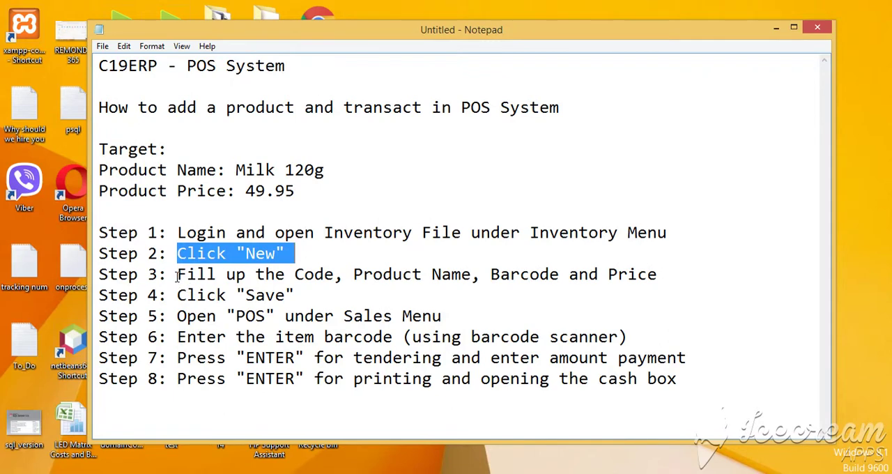
{"action": "mouse_move", "coordinate": [177, 274]}
{"action": "left_mouse_down"}
{"action": "mouse_move", "coordinate": [610, 282]}
{"action": "mouse_move", "coordinate": [674, 274]}
{"action": "left_mouse_up"}
{"action": "key", "text": "super+c"}
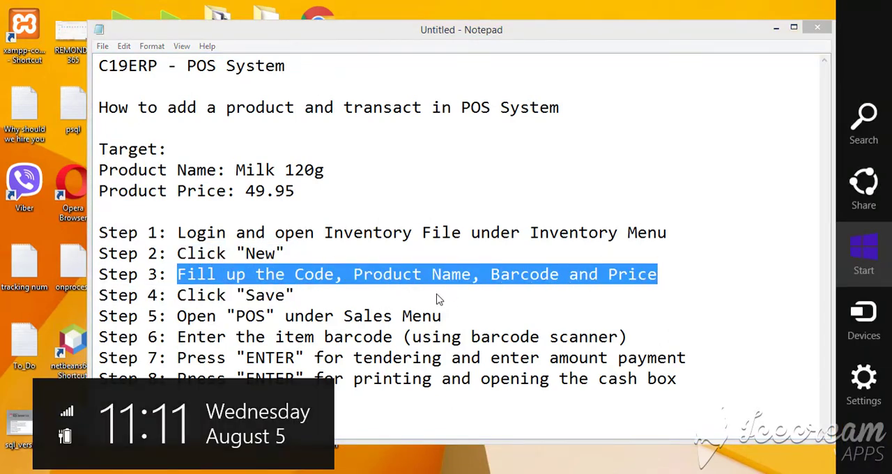
{"action": "key", "text": "Escape"}
{"action": "left_click_drag", "start_coordinate": [178, 295], "coordinate": [295, 298]}
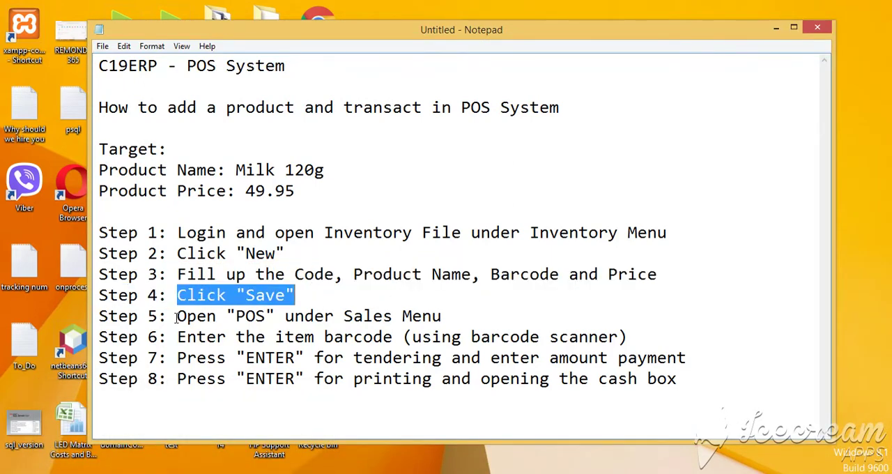
- Highlight Steps 6 to 8, then minimize Notepad and launch C19 POS from the desktop
{"action": "left_click", "coordinate": [177, 317]}
{"action": "mouse_move", "coordinate": [442, 316]}
{"action": "left_mouse_down"}
{"action": "mouse_move", "coordinate": [223, 337]}
{"action": "mouse_move", "coordinate": [168, 317]}
{"action": "mouse_move", "coordinate": [502, 328]}
{"action": "left_mouse_up"}
{"action": "left_click_drag", "start_coordinate": [148, 336], "coordinate": [597, 337]}
{"action": "left_click", "coordinate": [706, 353]}
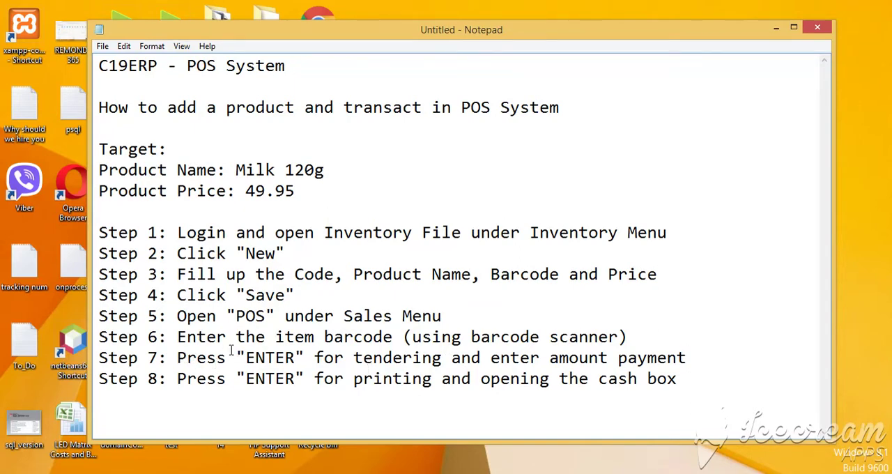
{"action": "left_click_drag", "start_coordinate": [246, 357], "coordinate": [297, 357]}
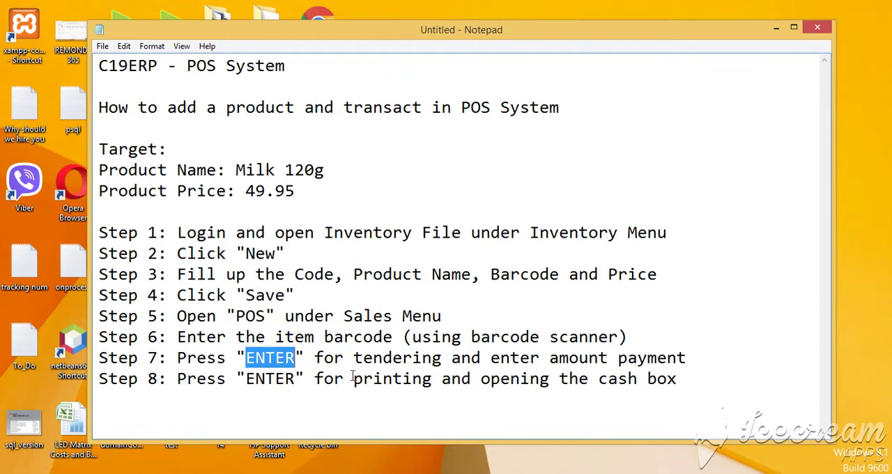
{"action": "left_click_drag", "start_coordinate": [177, 378], "coordinate": [690, 375]}
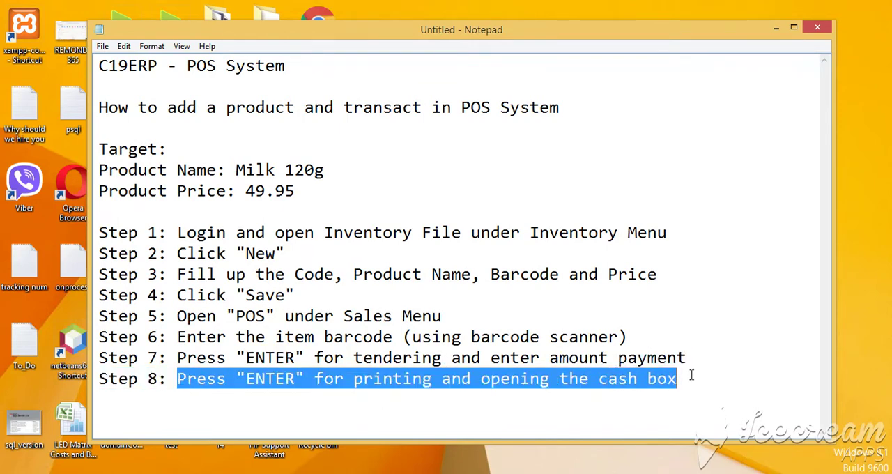
{"action": "left_click", "coordinate": [692, 375]}
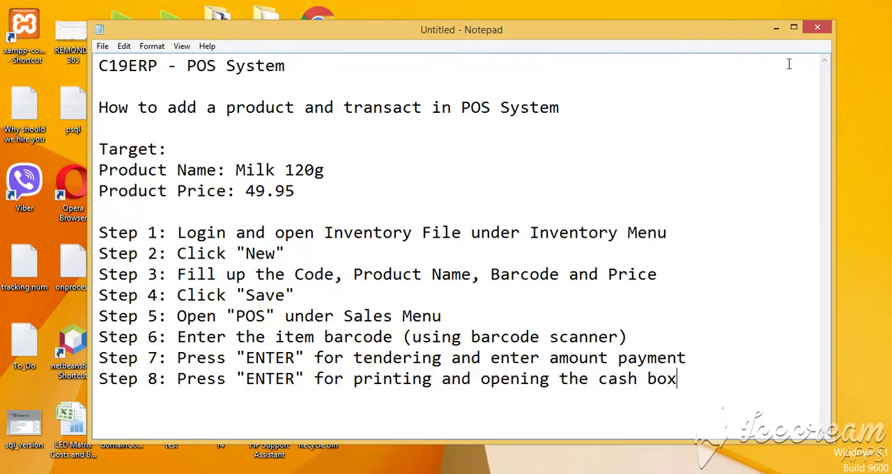
{"action": "left_click", "coordinate": [777, 29]}
{"action": "left_click", "coordinate": [465, 185]}
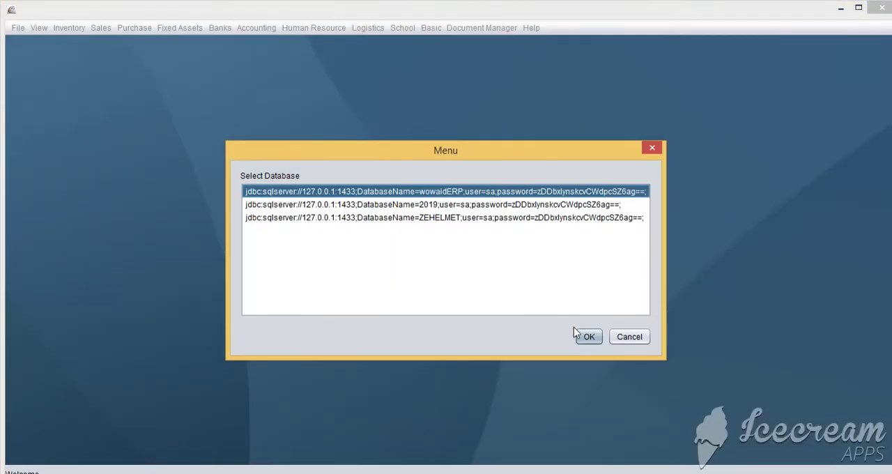
- Connect to the first database and log in as Administrator
{"action": "left_click", "coordinate": [586, 336]}
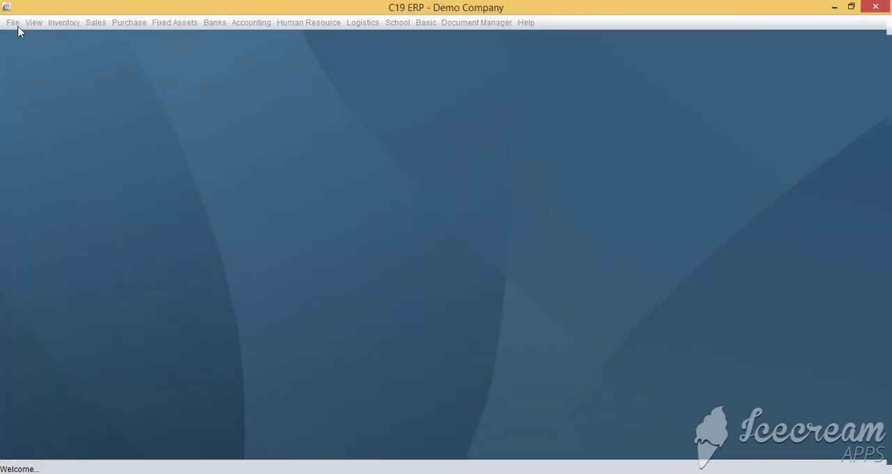
{"action": "left_click", "coordinate": [13, 24]}
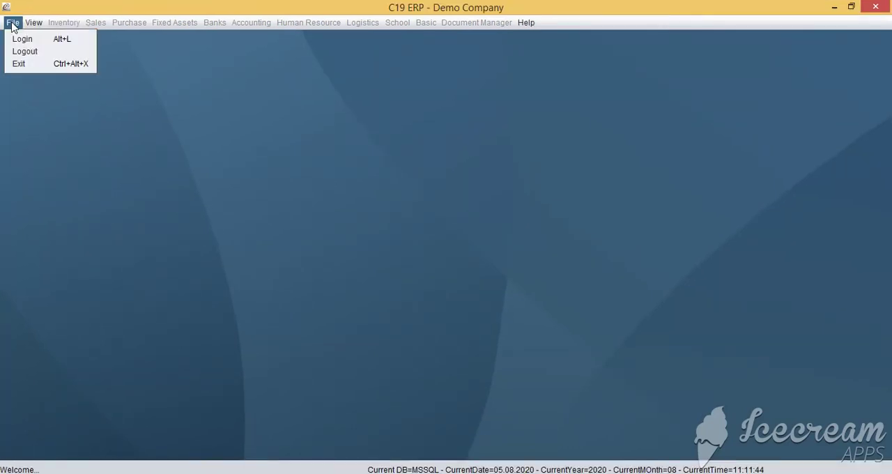
{"action": "left_click", "coordinate": [16, 41]}
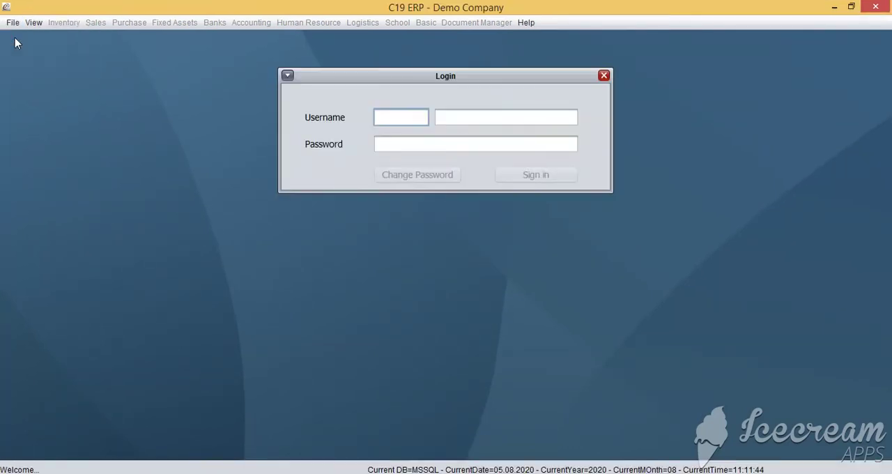
{"action": "type", "text": "000"}
{"action": "key", "text": "Return"}
{"action": "type", "text": "**"}
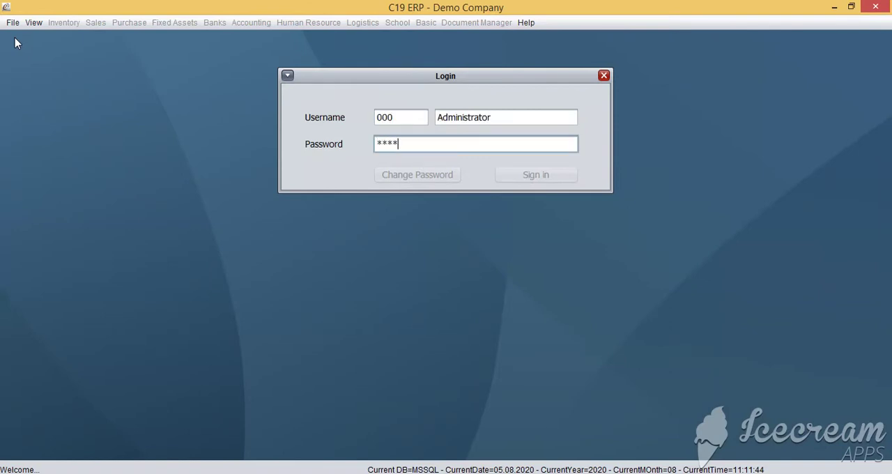
{"action": "key", "text": "Return"}
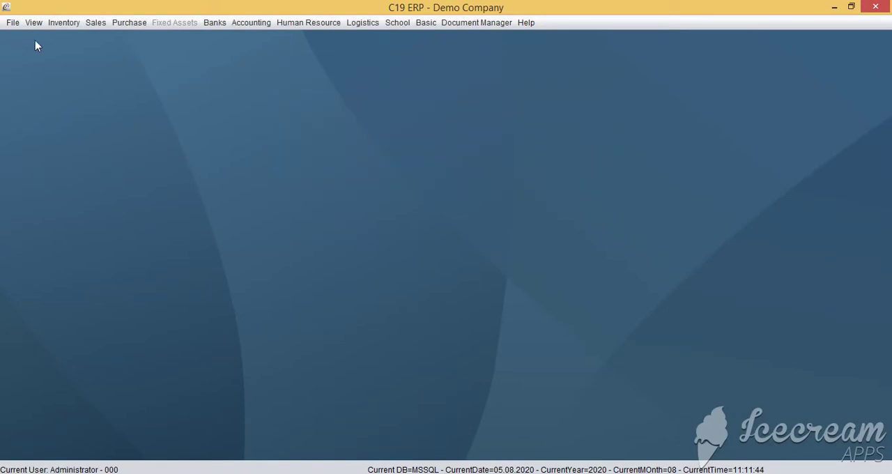
{"action": "left_click", "coordinate": [60, 27]}
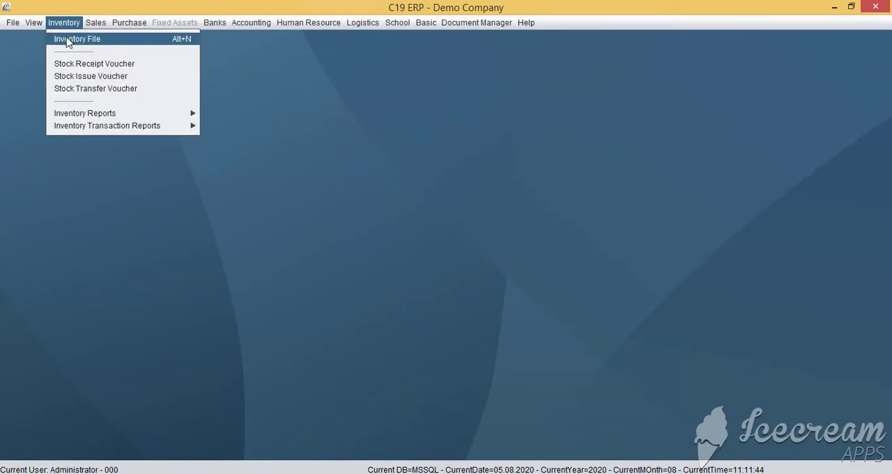
{"action": "left_click", "coordinate": [68, 40]}
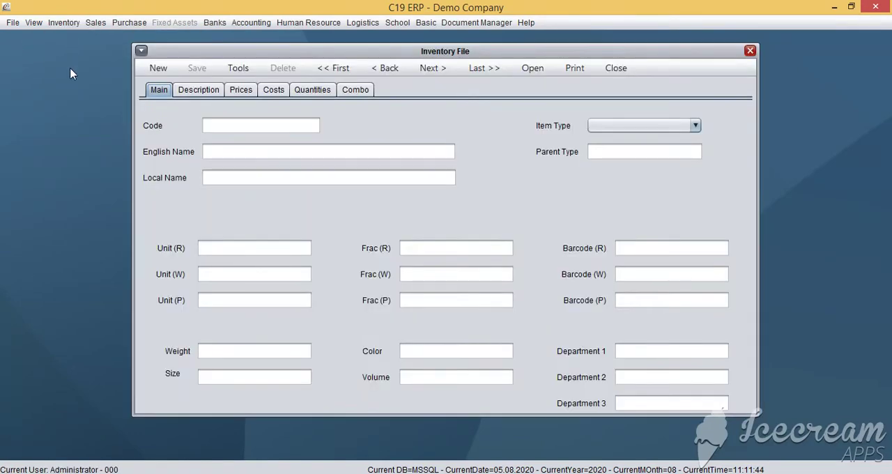
{"action": "left_click", "coordinate": [158, 68]}
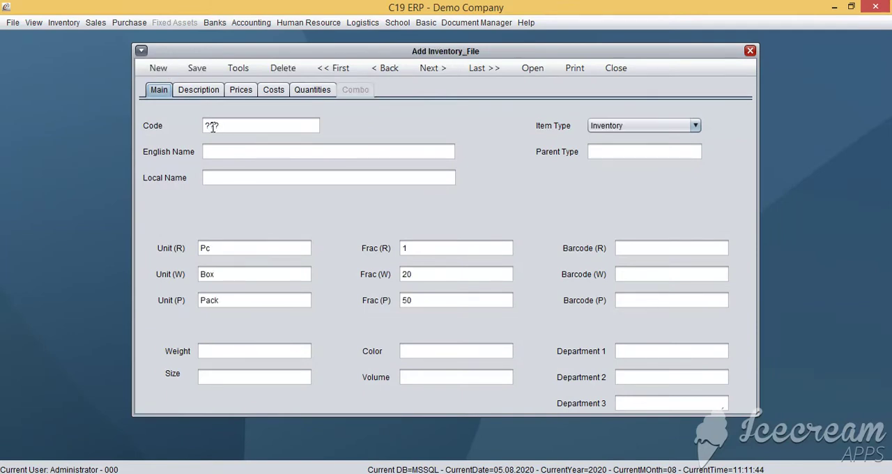
{"action": "double_click", "coordinate": [212, 127]}
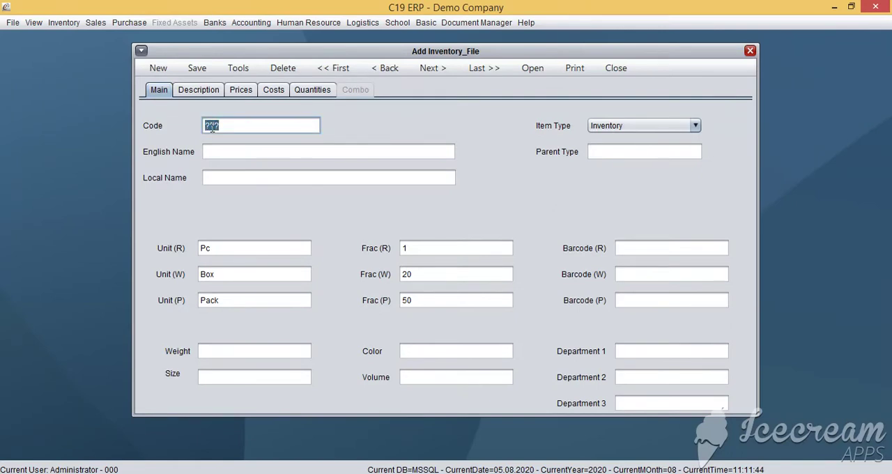
{"action": "type", "text": "P0001"}
{"action": "left_click", "coordinate": [227, 151]}
{"action": "type", "text": "ilk 120g"}
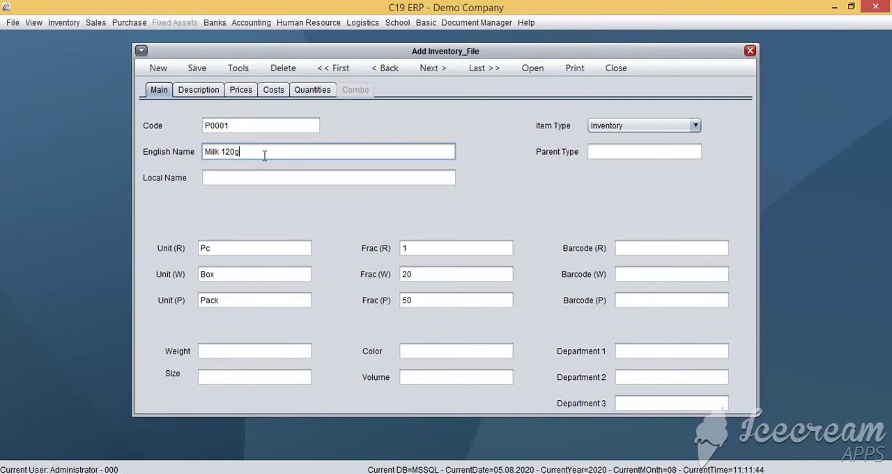
{"action": "left_click", "coordinate": [633, 248]}
{"action": "type", "text": "234567890"}
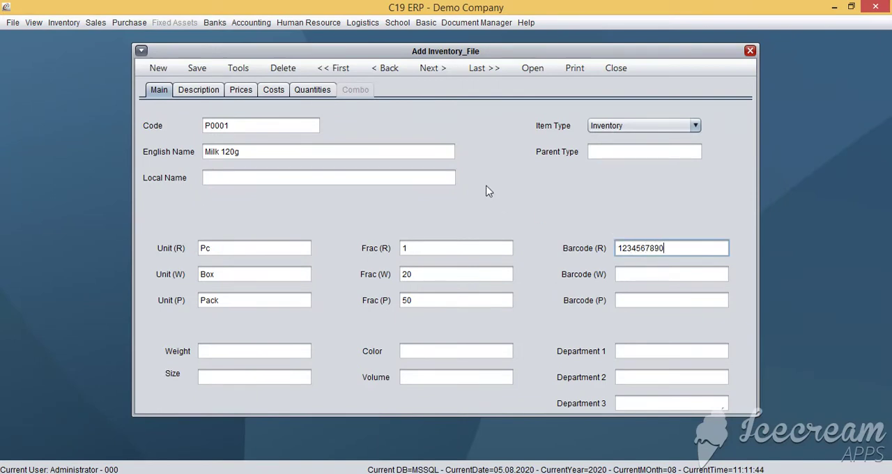
- Enter 49.95 as the Price (R) on the Prices tab and save record P0001
{"action": "left_click", "coordinate": [241, 92]}
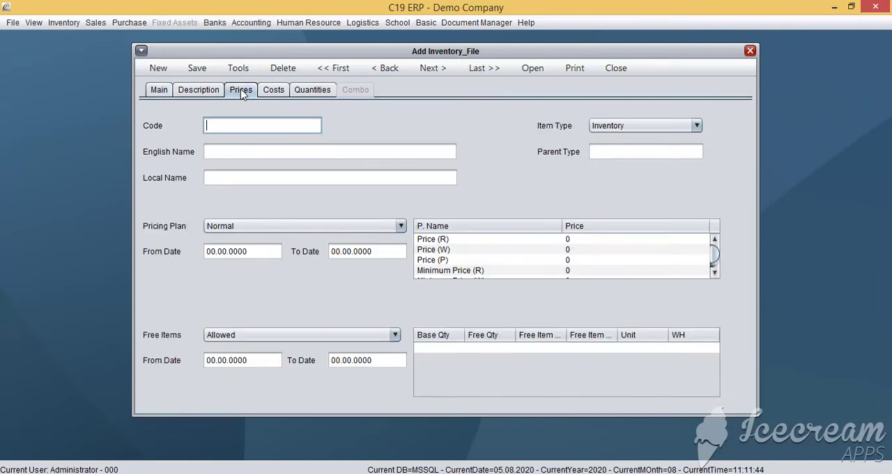
{"action": "left_click", "coordinate": [241, 91]}
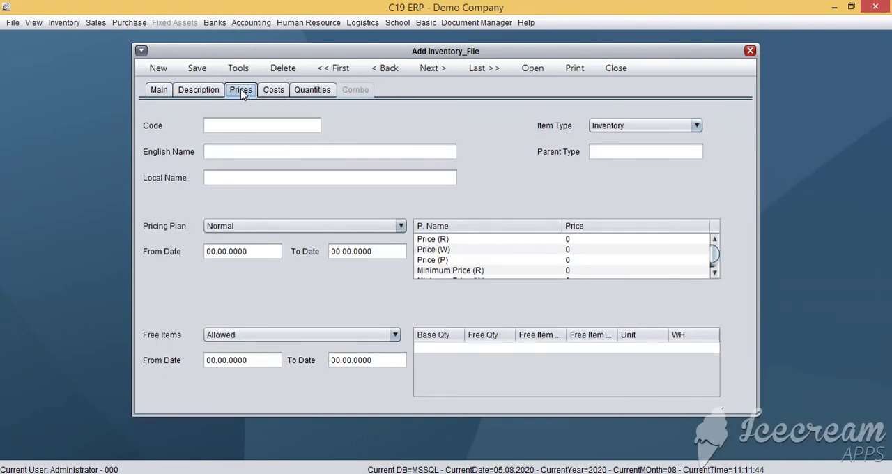
{"action": "double_click", "coordinate": [572, 239]}
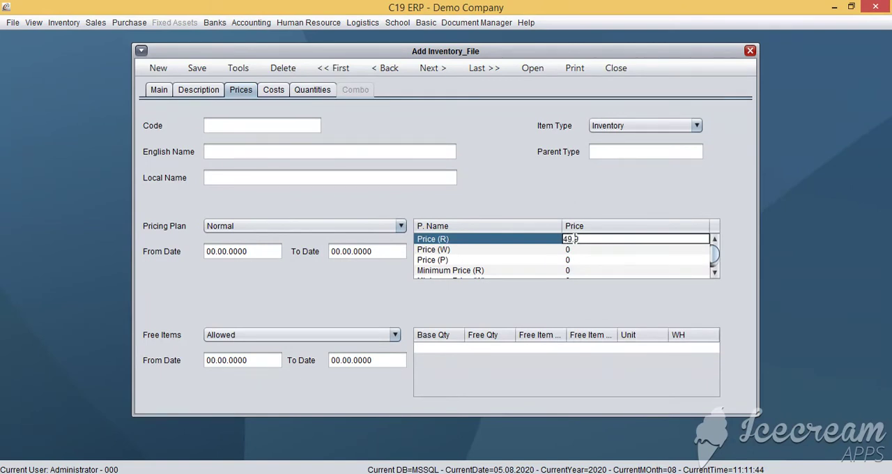
{"action": "type", "text": "5"}
{"action": "key", "text": "Return"}
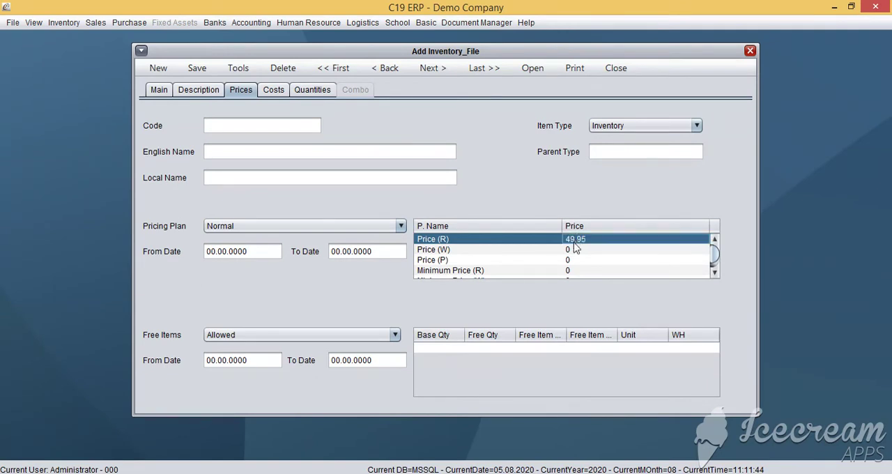
{"action": "left_click", "coordinate": [197, 69]}
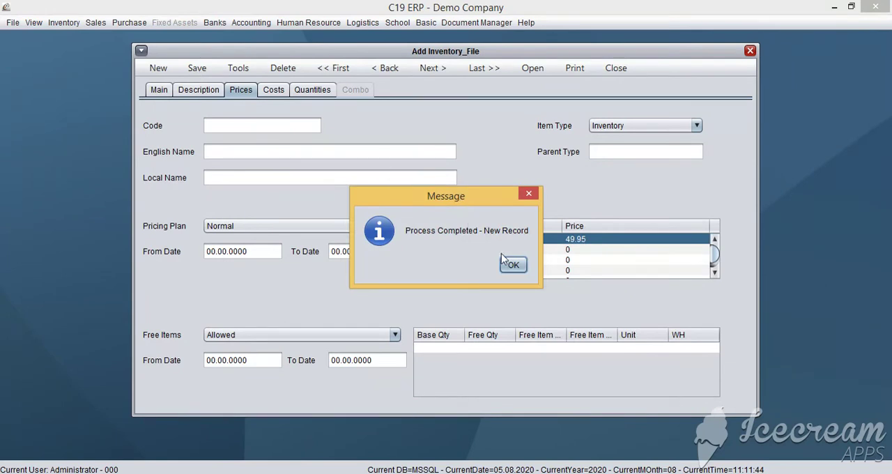
{"action": "left_click", "coordinate": [513, 265]}
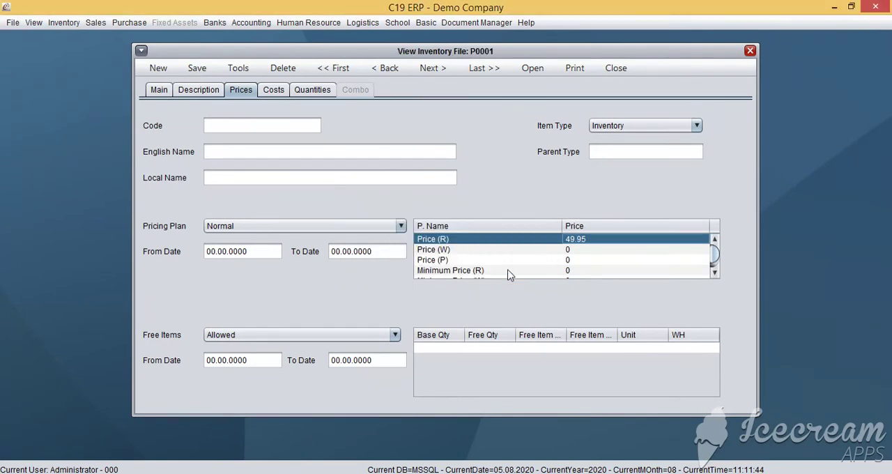
{"action": "left_click", "coordinate": [749, 52]}
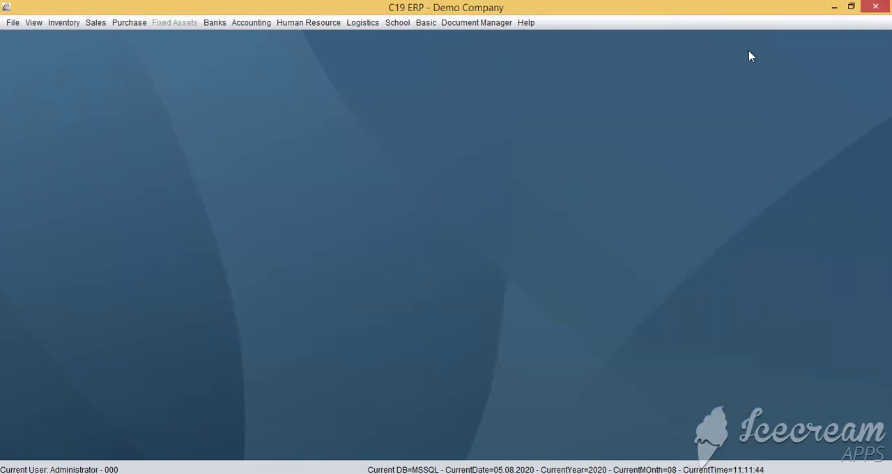
{"action": "left_click", "coordinate": [96, 24]}
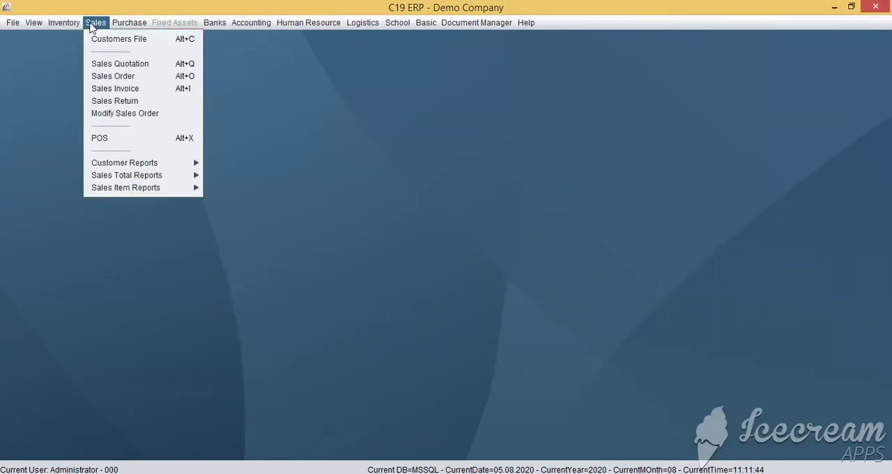
{"action": "left_click", "coordinate": [109, 142]}
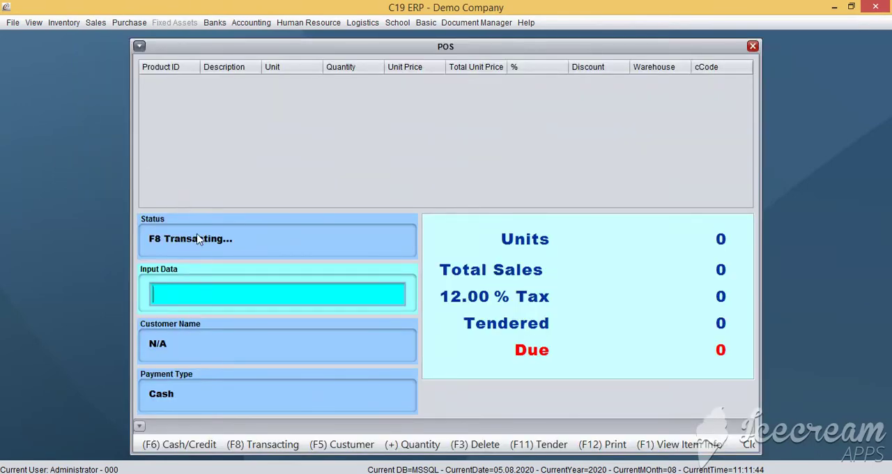
{"action": "type", "text": "1234567890"}
{"action": "key", "text": "Return"}
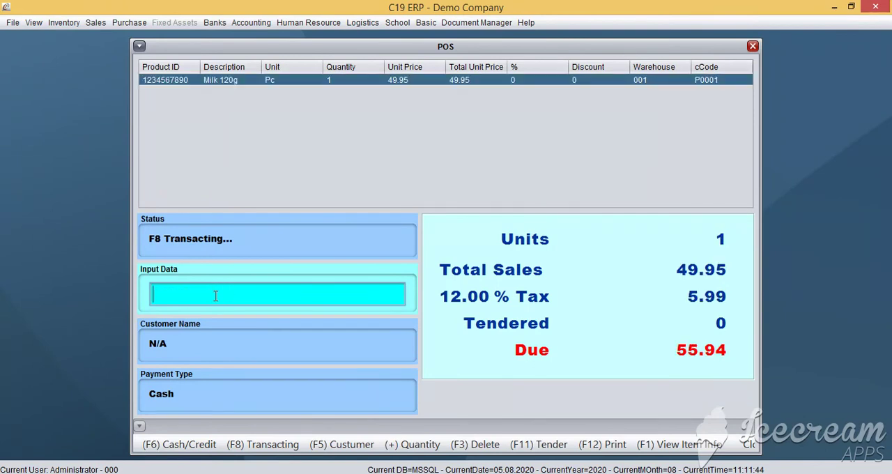
- Tender 100.00 cash, complete the sale, and close the POS register
{"action": "key", "text": "F11"}
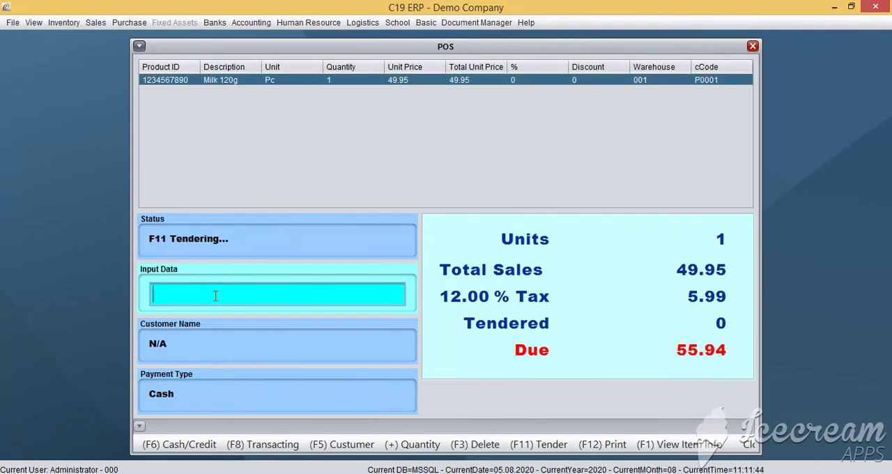
{"action": "type", "text": "100"}
{"action": "key", "text": "Return"}
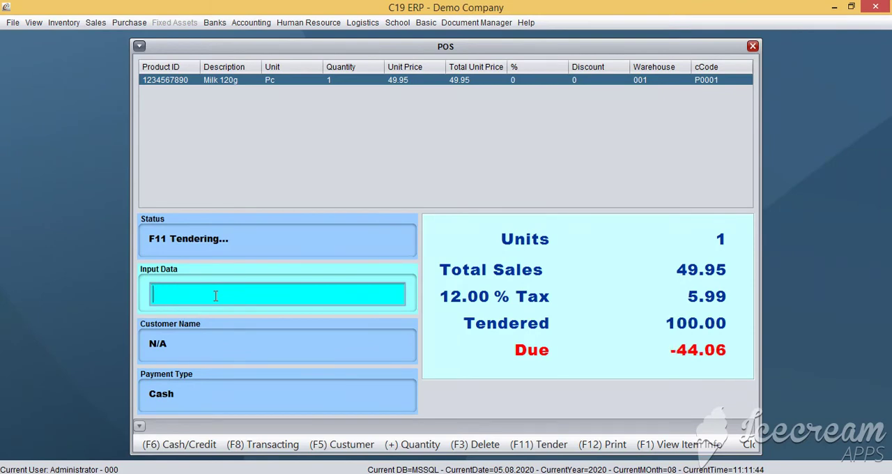
{"action": "key", "text": "F12"}
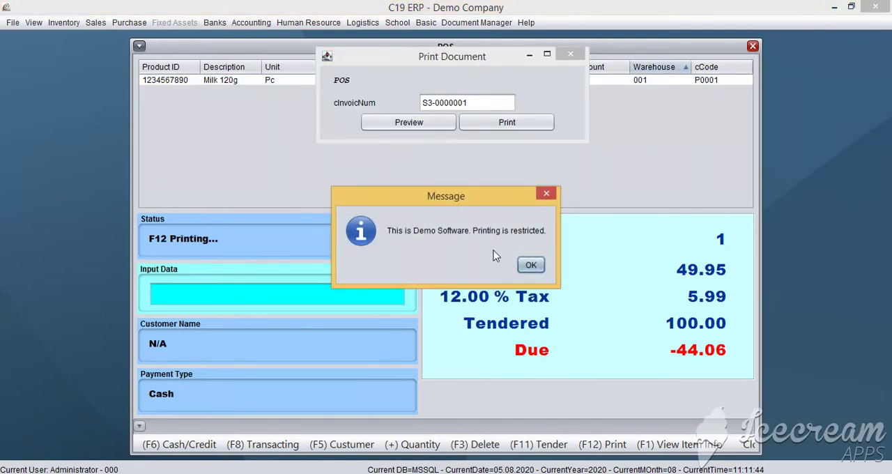
{"action": "left_click", "coordinate": [531, 266]}
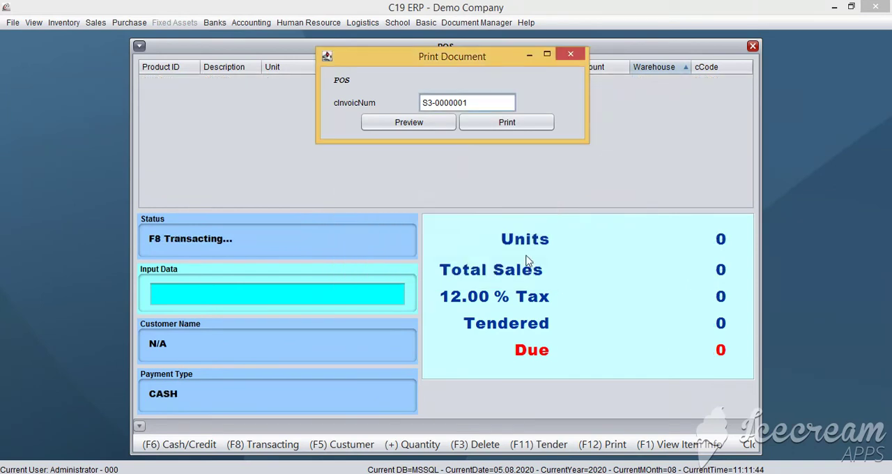
{"action": "left_click", "coordinate": [571, 55]}
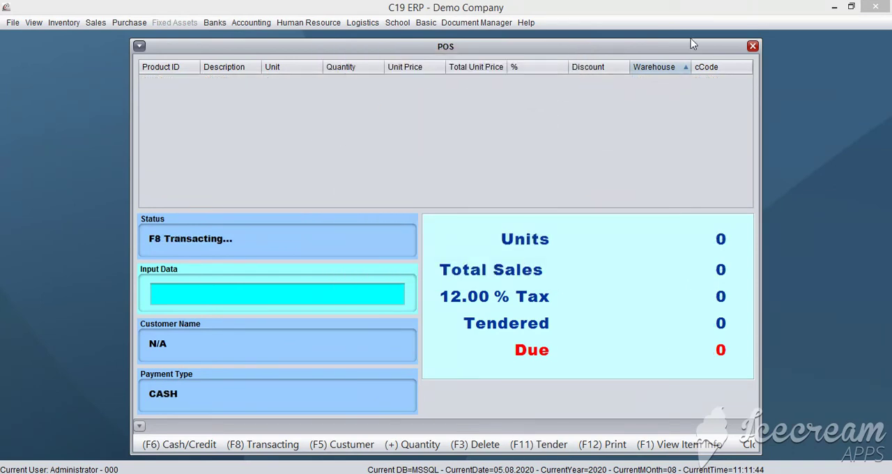
{"action": "left_click", "coordinate": [753, 48]}
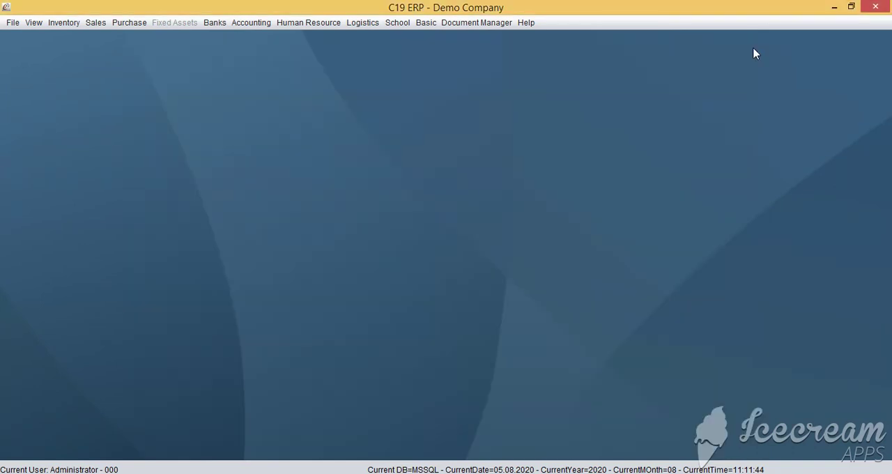
- Preview the branch-wise Sales Item Report for branch 001 and centre the preview window
{"action": "left_click", "coordinate": [96, 23]}
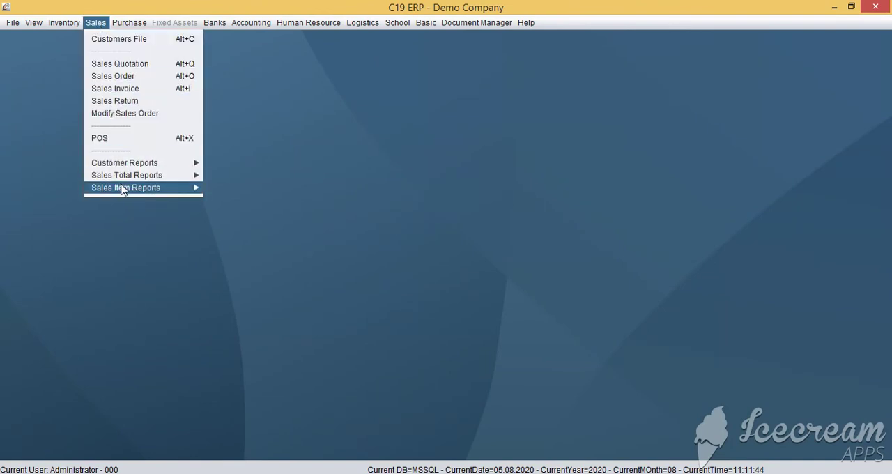
{"action": "mouse_move", "coordinate": [125, 188]}
{"action": "left_click", "coordinate": [221, 190]}
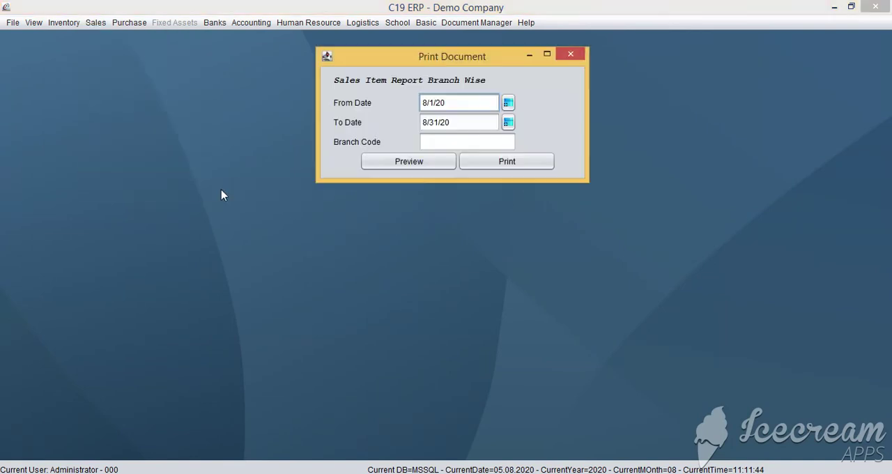
{"action": "left_click", "coordinate": [432, 143]}
{"action": "type", "text": "001"}
{"action": "left_click", "coordinate": [416, 161]}
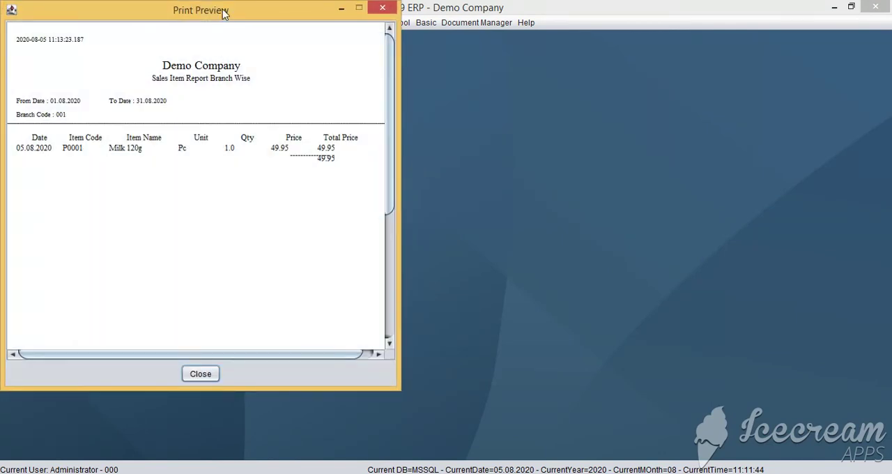
{"action": "left_click_drag", "start_coordinate": [225, 11], "coordinate": [433, 43]}
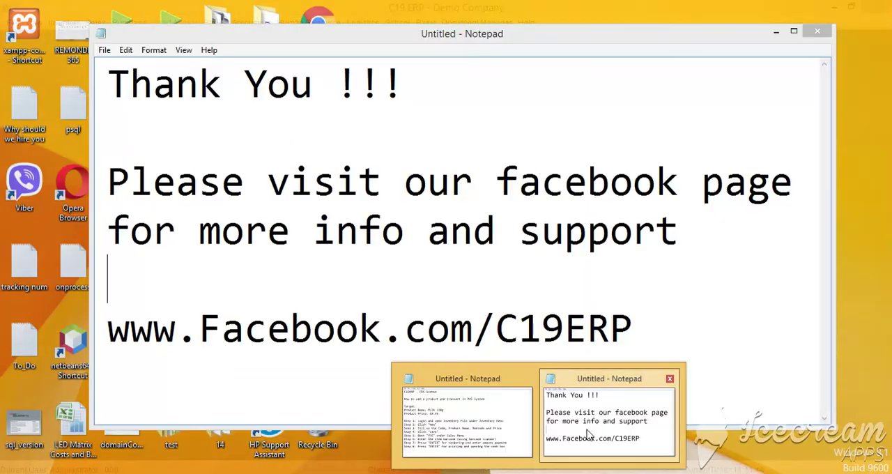
- Bring the thank-you note forward and highlight its 'You !!!' and Facebook address lines
{"action": "left_click", "coordinate": [586, 426]}
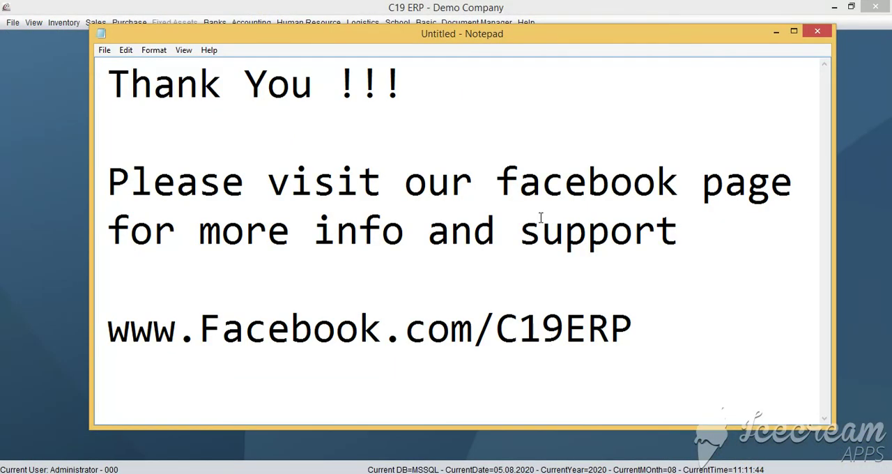
{"action": "left_click_drag", "start_coordinate": [405, 87], "coordinate": [74, 99]}
{"action": "left_click", "coordinate": [367, 144]}
{"action": "left_click_drag", "start_coordinate": [635, 326], "coordinate": [78, 337]}
{"action": "left_click", "coordinate": [674, 336]}
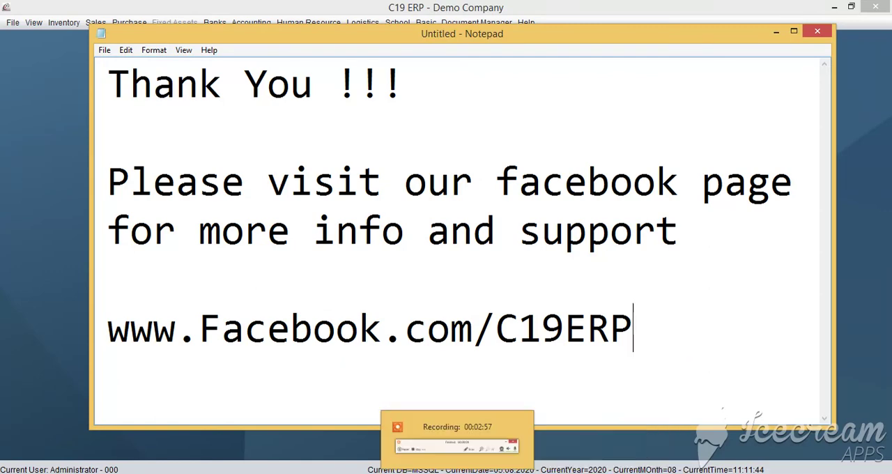
{"action": "left_click", "coordinate": [460, 443]}
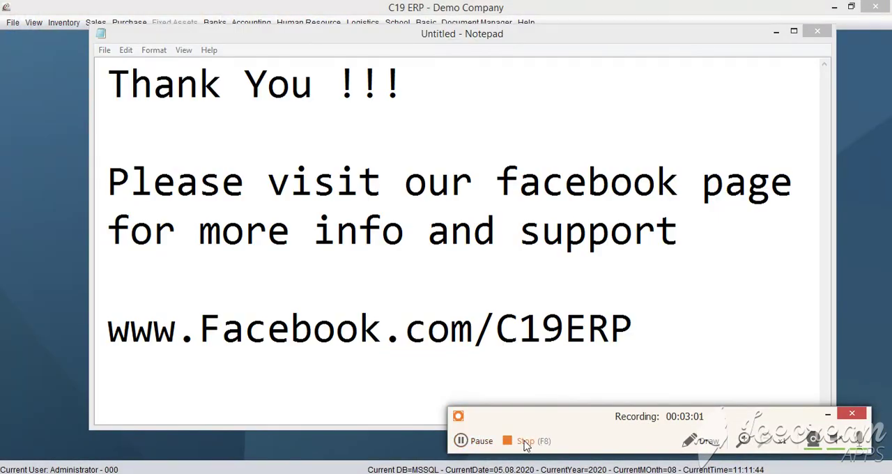